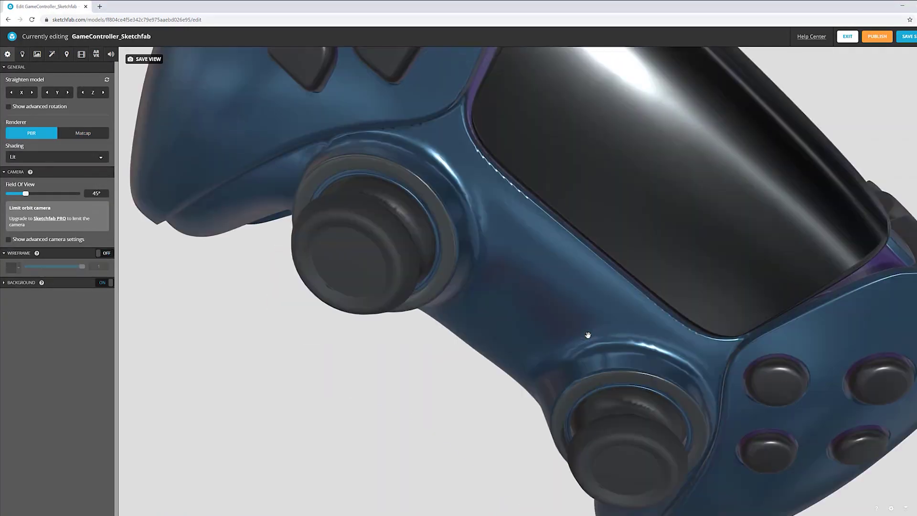
Orbit the controller and rotate the lighting environment to 234.667°.
{"action": "left_click_drag", "start_coordinate": [588, 334], "coordinate": [470, 341]}
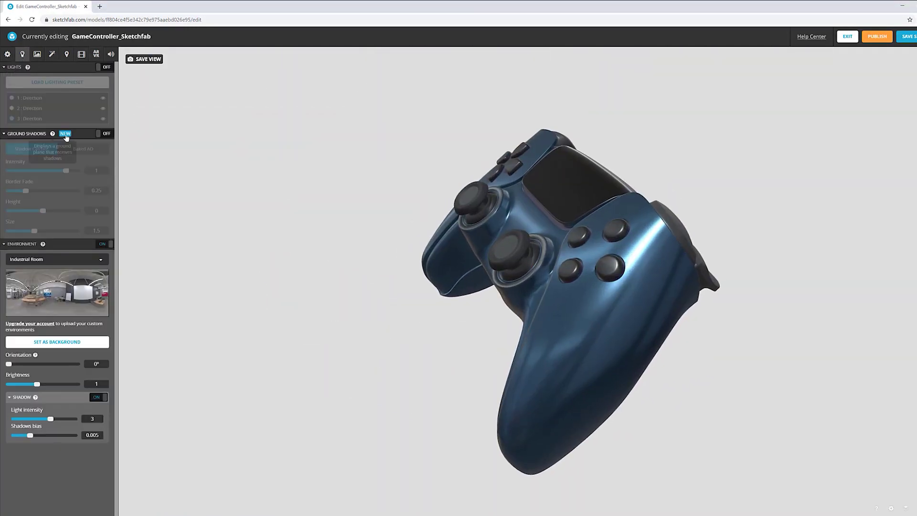
{"action": "left_click", "coordinate": [102, 133]}
{"action": "left_click_drag", "start_coordinate": [454, 311], "coordinate": [410, 352]}
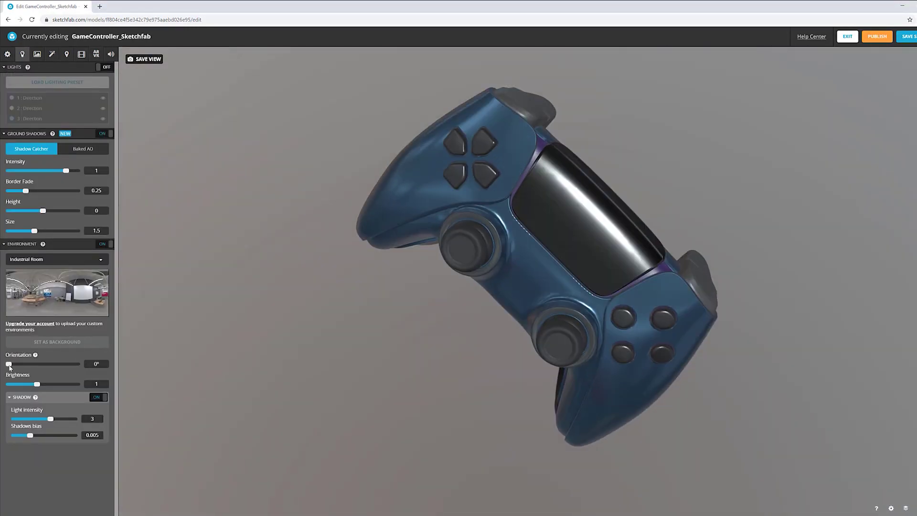
{"action": "left_click_drag", "start_coordinate": [9, 364], "coordinate": [54, 364]}
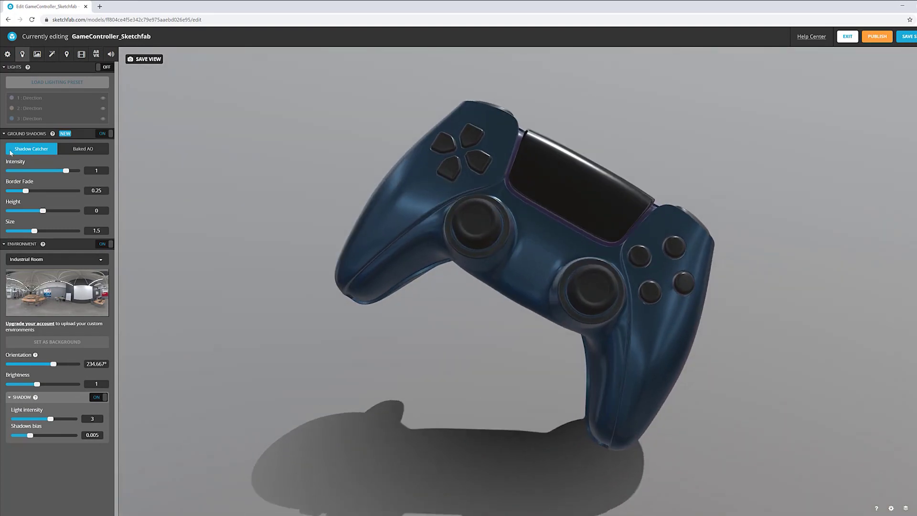
Soften the ground shadow's border fade, raise its intensity and shrink its size.
{"action": "left_click_drag", "start_coordinate": [26, 190], "coordinate": [65, 191]}
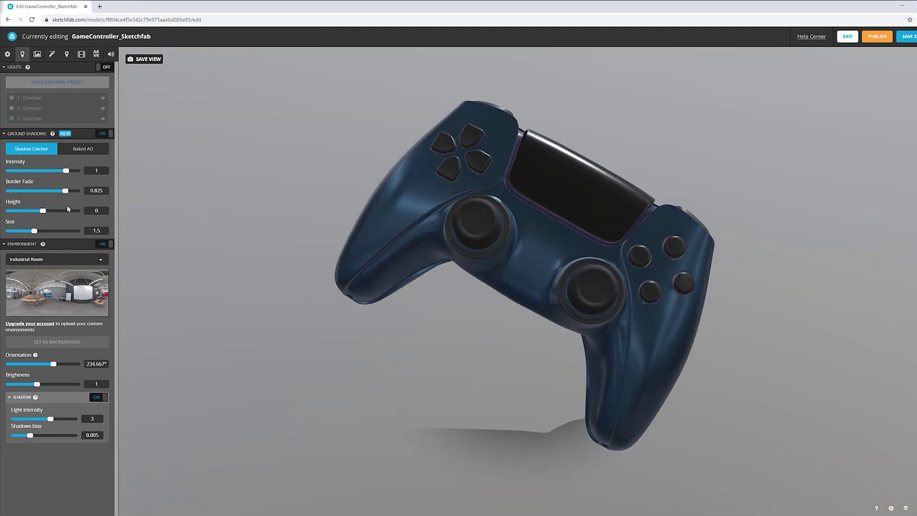
{"action": "left_click", "coordinate": [33, 171]}
{"action": "left_click_drag", "start_coordinate": [34, 231], "coordinate": [20, 230]}
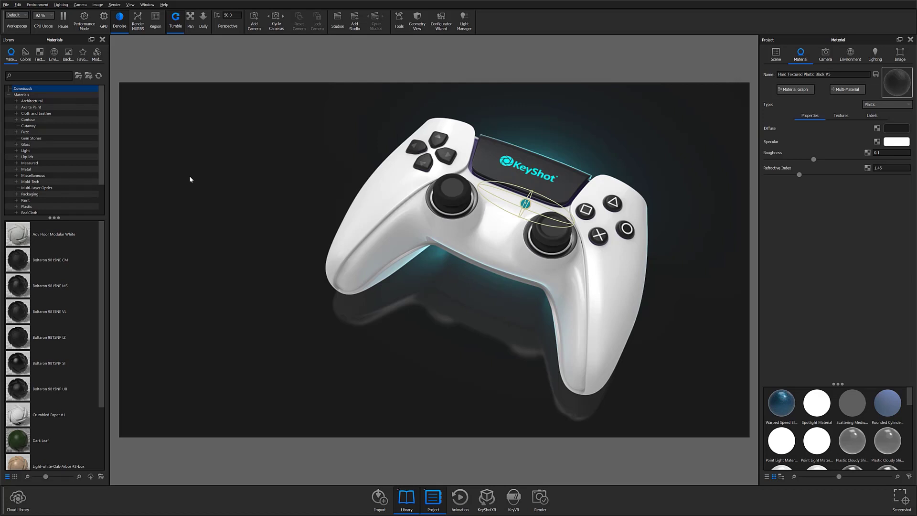
Export the controller scene to USD, saving it as the USDZ file KeyShot_Gaming.
{"action": "left_click", "coordinate": [11, 4]}
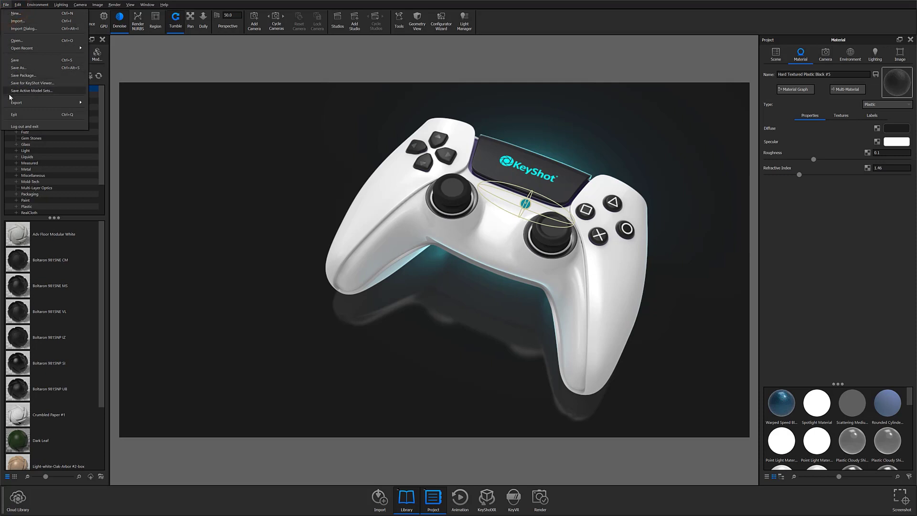
{"action": "left_click", "coordinate": [10, 101]}
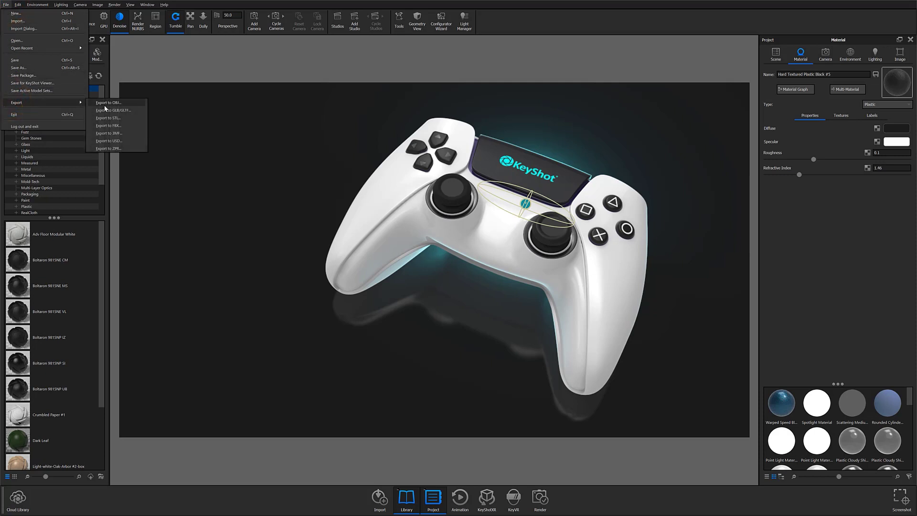
{"action": "left_click", "coordinate": [108, 141]}
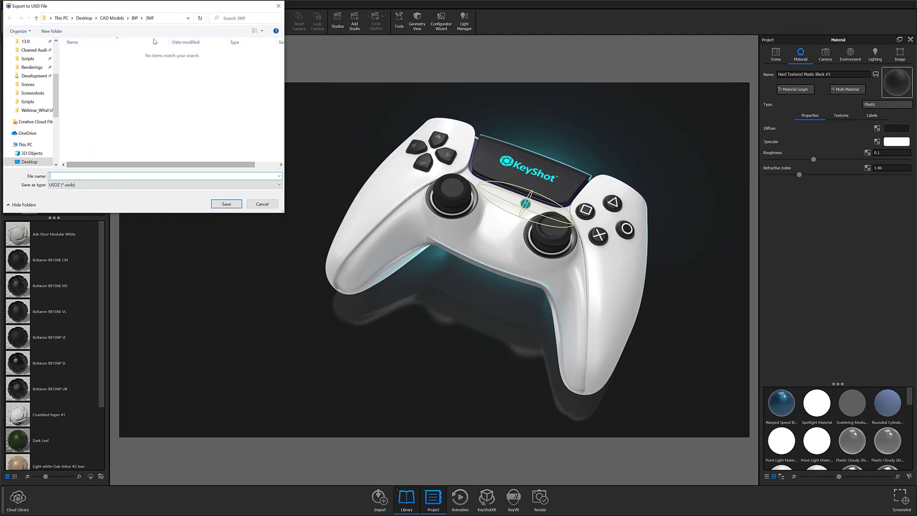
{"action": "left_click", "coordinate": [109, 179]}
{"action": "type", "text": "KeyShot_Gaming"}
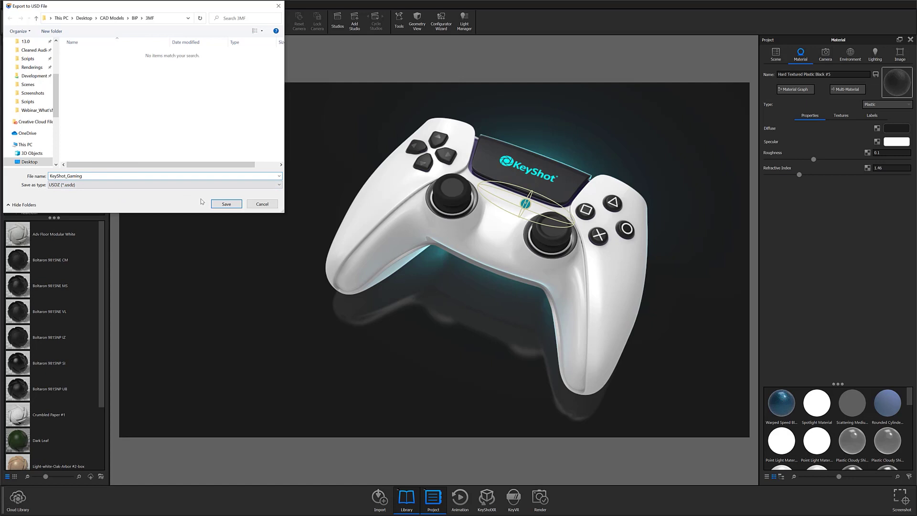
{"action": "left_click", "coordinate": [224, 203]}
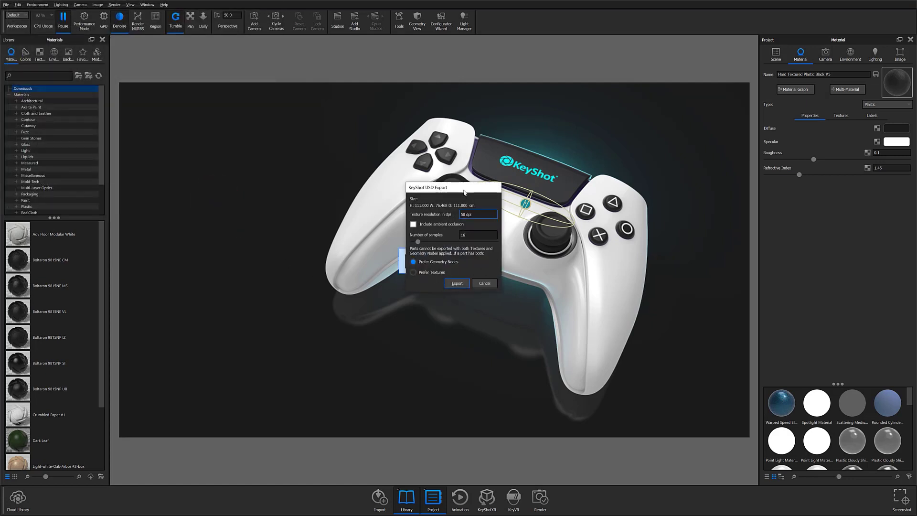
Export the USDZ at 50 dpi texture resolution and 15 samples, ambient occlusion off.
{"action": "left_click_drag", "start_coordinate": [464, 192], "coordinate": [240, 195]}
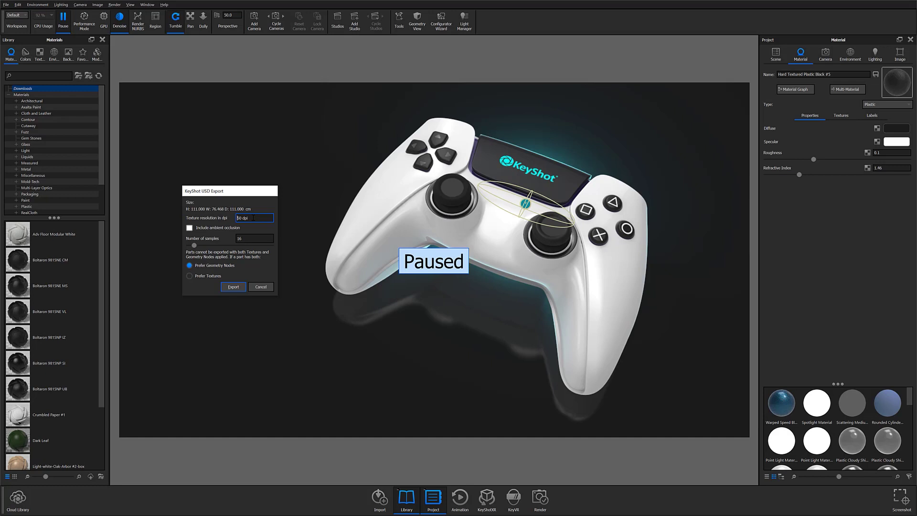
{"action": "left_click", "coordinate": [255, 217]}
{"action": "left_click", "coordinate": [255, 218]}
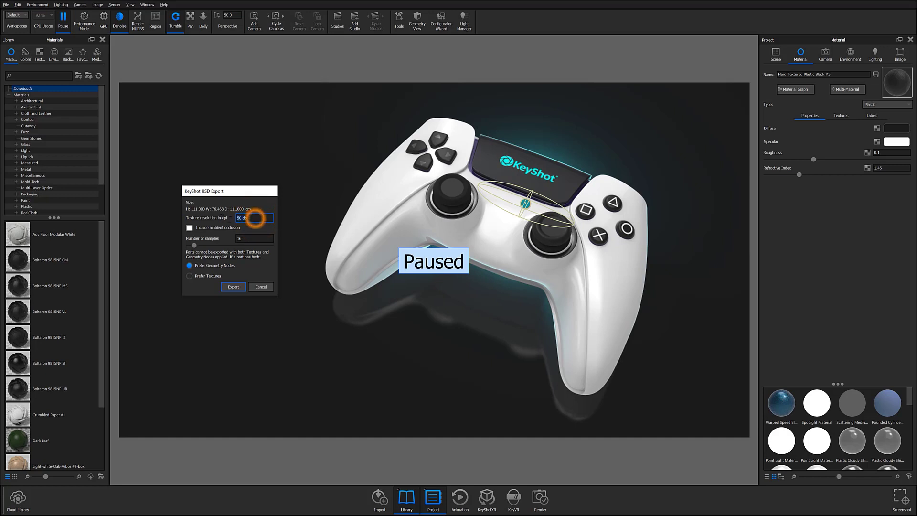
{"action": "left_click", "coordinate": [190, 228]}
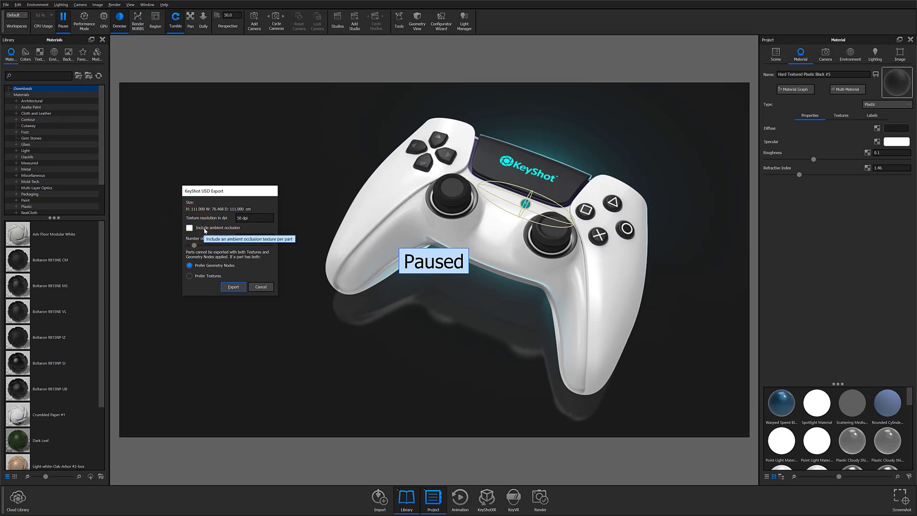
{"action": "left_click", "coordinate": [259, 239]}
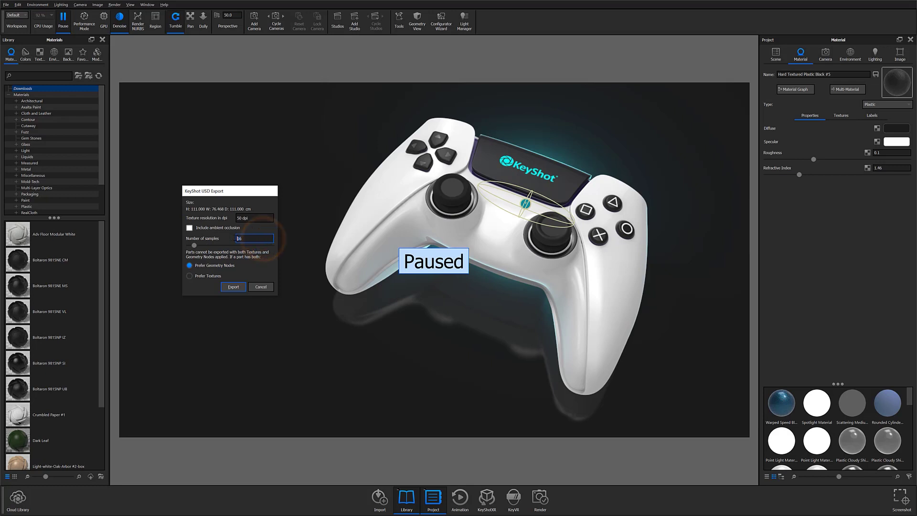
{"action": "key", "text": "Down"}
{"action": "left_click_drag", "start_coordinate": [195, 245], "coordinate": [214, 247]}
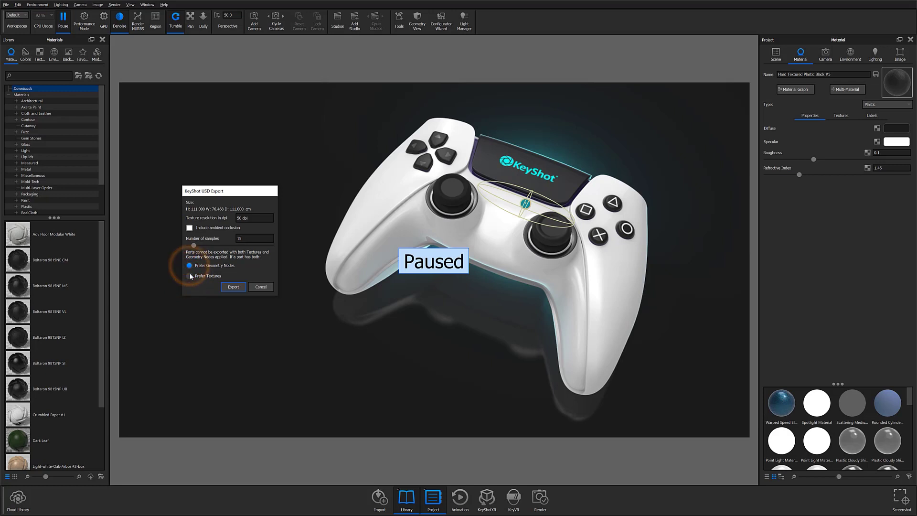
{"action": "left_click", "coordinate": [232, 287]}
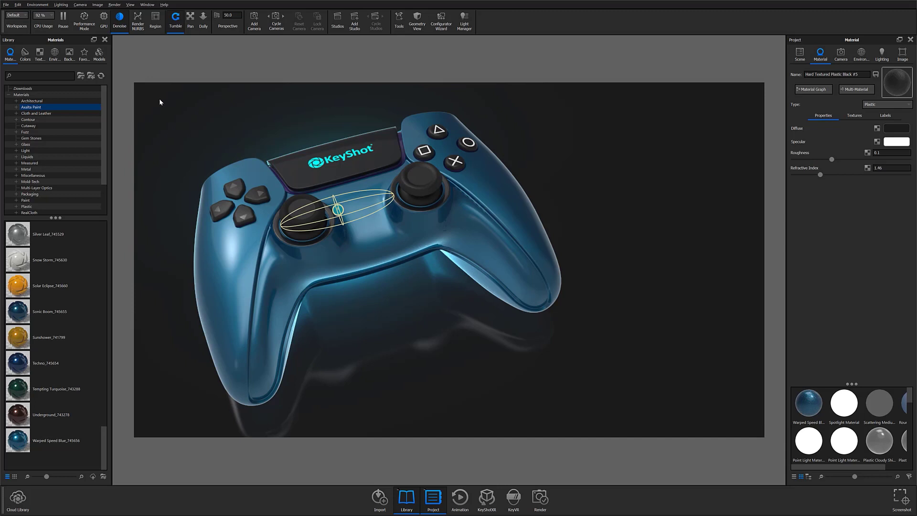
Export the blue controller to 3MF as KeyShot_Gaming_CMFPrototype.
{"action": "left_click", "coordinate": [7, 6]}
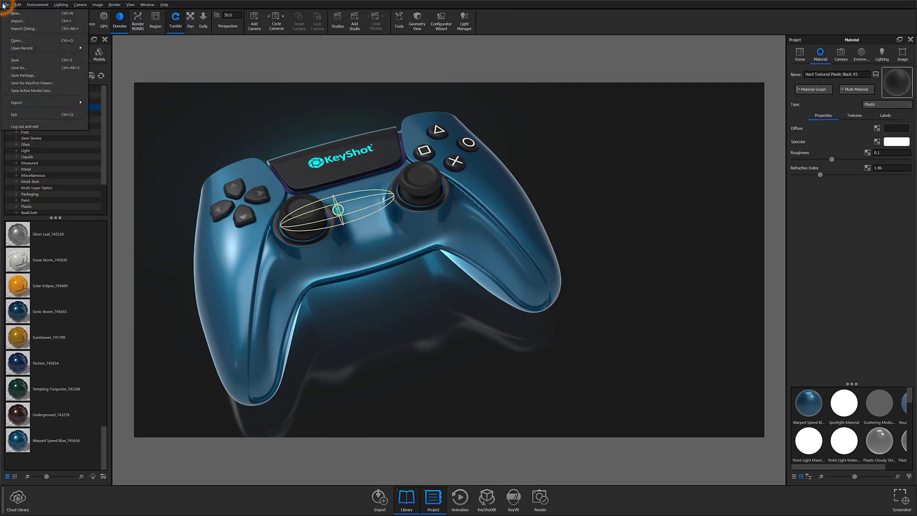
{"action": "left_click", "coordinate": [15, 102]}
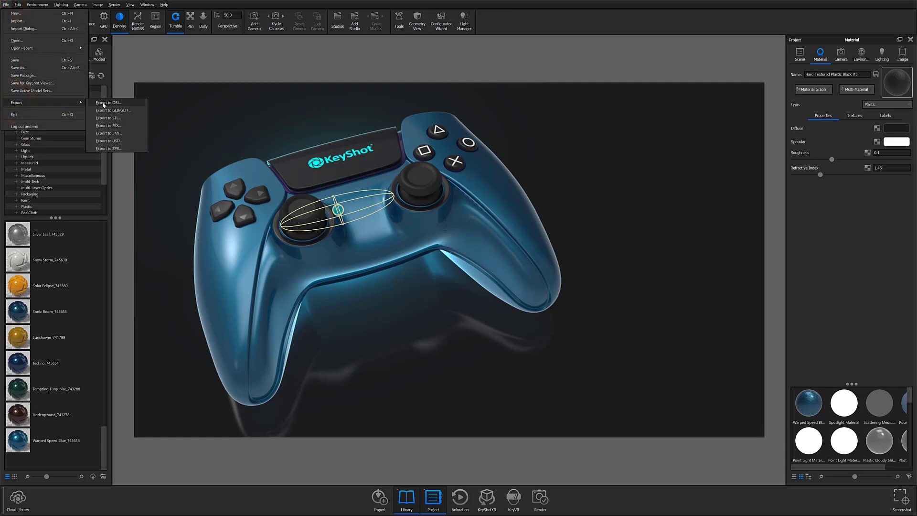
{"action": "left_click", "coordinate": [106, 134]}
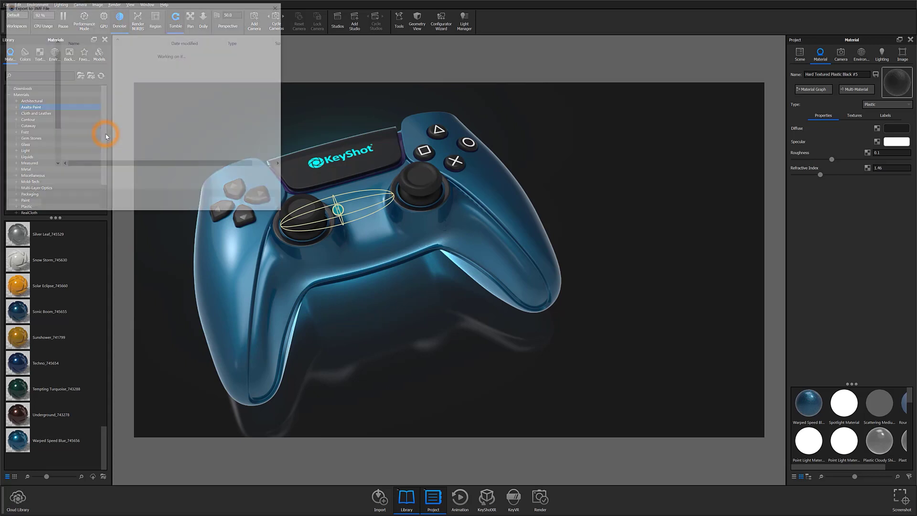
{"action": "left_click", "coordinate": [104, 177]}
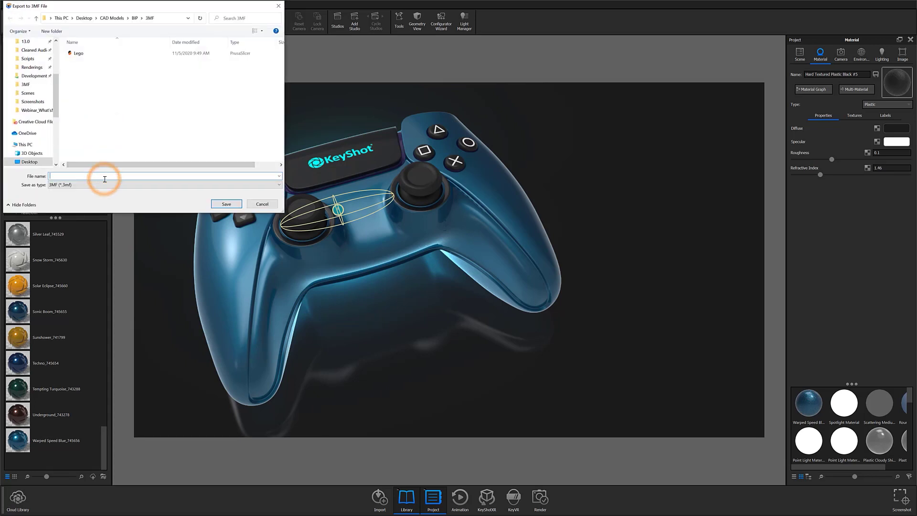
{"action": "type", "text": "KeyShot_Gaming_CMFPrototype"}
{"action": "left_click", "coordinate": [216, 206]}
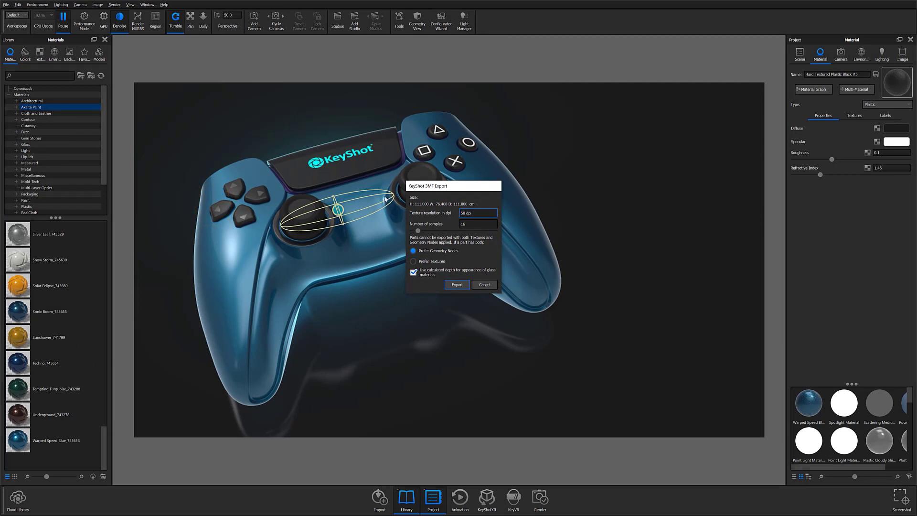
Choose Prefer Textures and keep calculated glass depth enabled in the 3MF options.
{"action": "left_click_drag", "start_coordinate": [410, 188], "coordinate": [619, 206]}
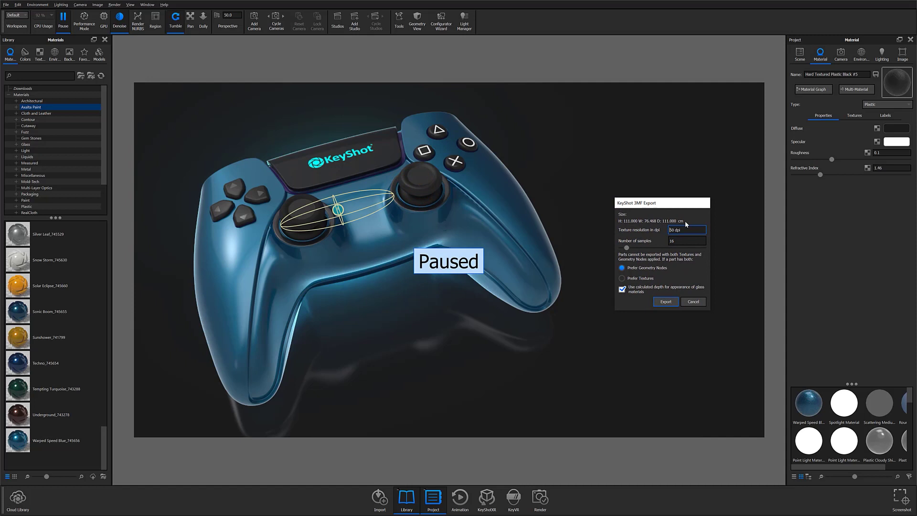
{"action": "left_click", "coordinate": [641, 289]}
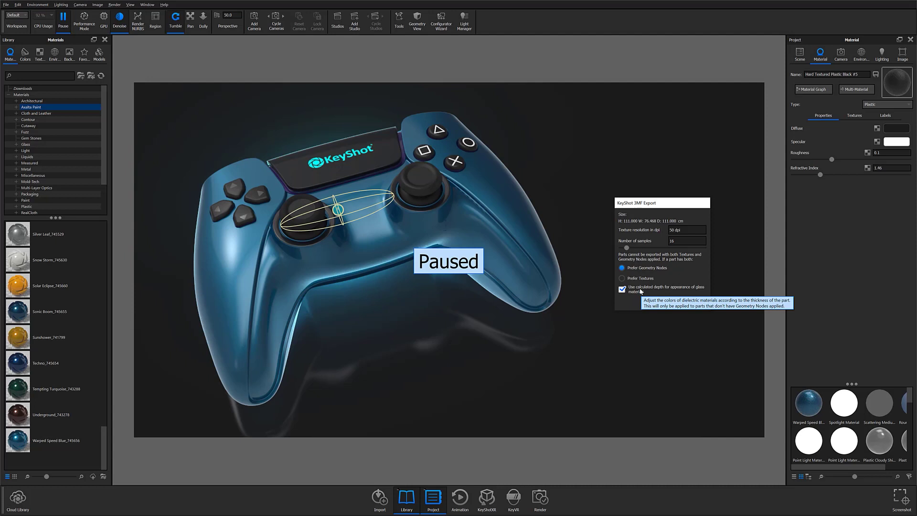
{"action": "left_click", "coordinate": [636, 280]}
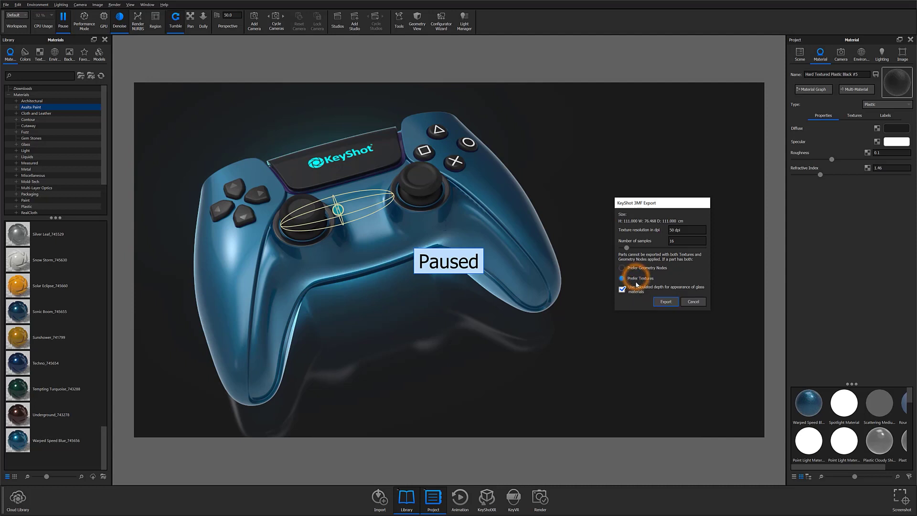
{"action": "left_click", "coordinate": [630, 294]}
{"action": "left_click", "coordinate": [631, 294]}
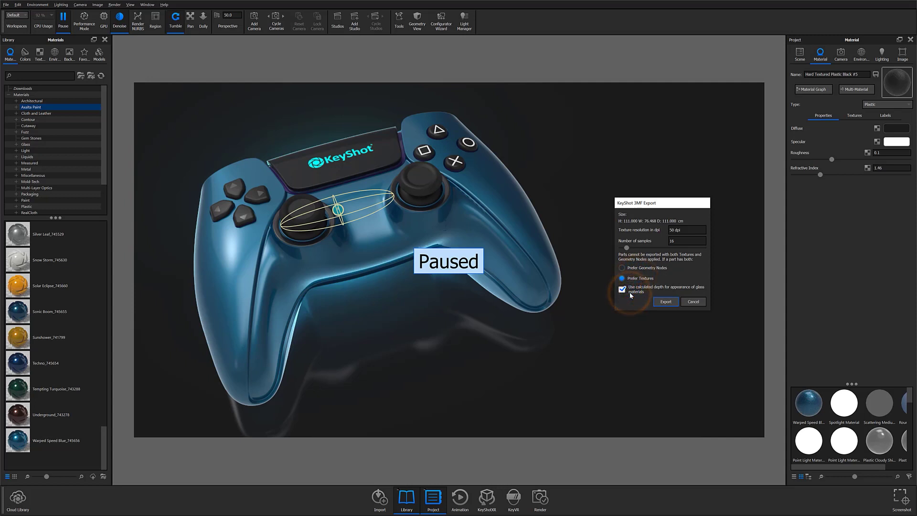
Set texture resolution to 50 dpi and samples to 24, then run the 3MF export.
{"action": "left_click", "coordinate": [696, 230]}
{"action": "type", "text": "40"}
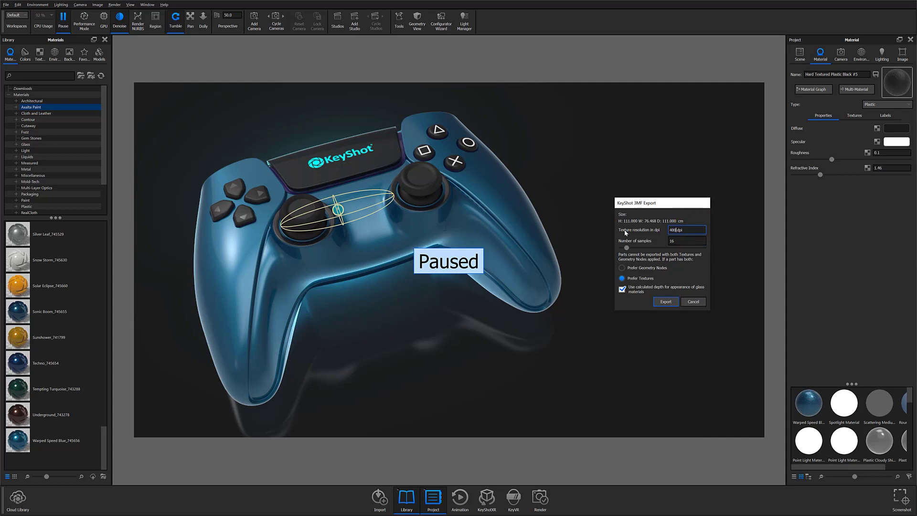
{"action": "key", "text": "BackSpace"}
{"action": "key", "text": "BackSpace"}
{"action": "type", "text": "00"}
{"action": "type", "text": "50"}
{"action": "left_click", "coordinate": [680, 241]}
{"action": "type", "text": "24"}
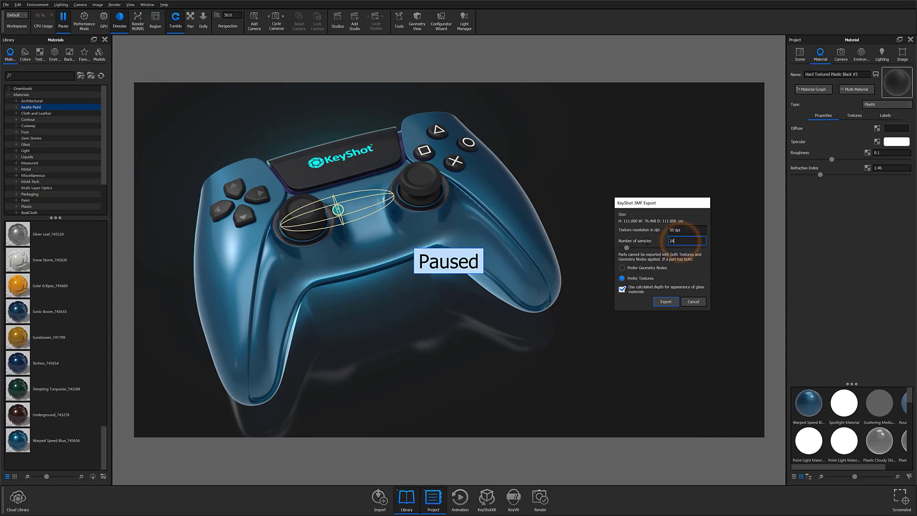
{"action": "left_click", "coordinate": [669, 303]}
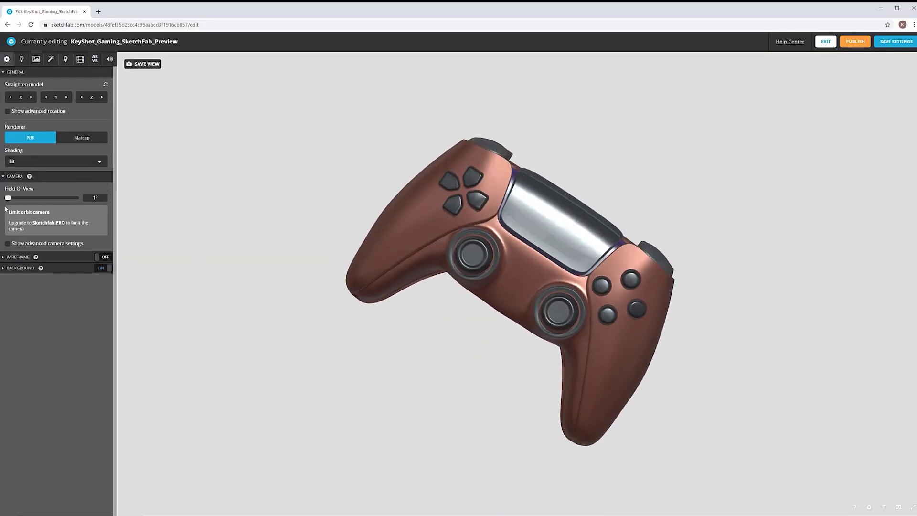
Toggle wireframe and set the Sketchfab background to Environment.
{"action": "left_click", "coordinate": [102, 256]}
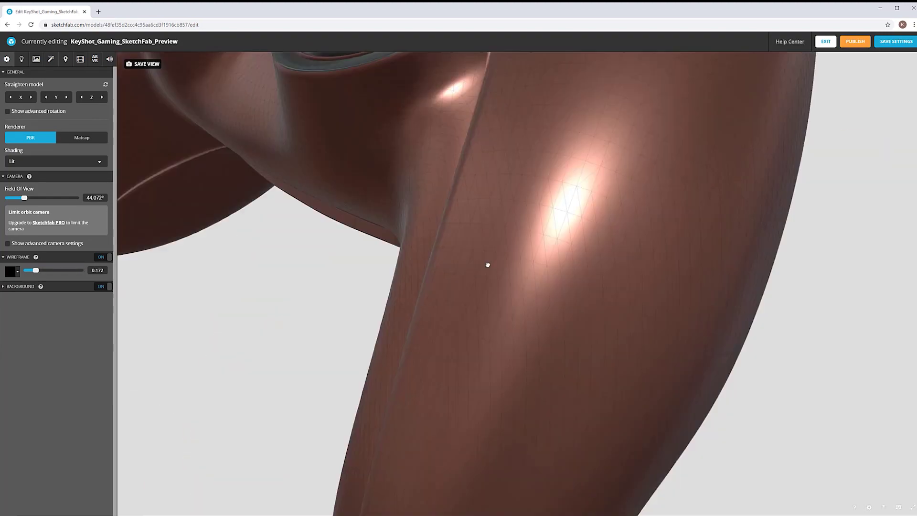
{"action": "left_click", "coordinate": [20, 286]}
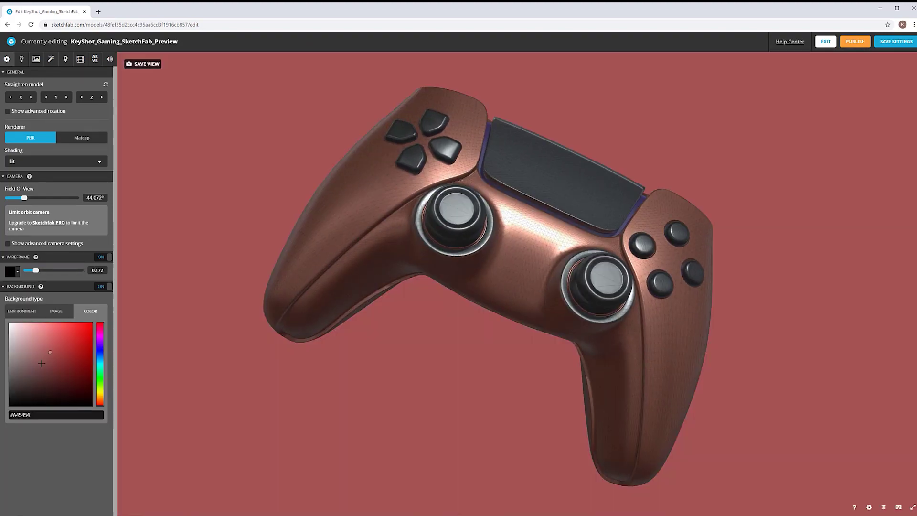
{"action": "mouse_move", "coordinate": [39, 364]}
{"action": "left_mouse_down"}
{"action": "mouse_move", "coordinate": [10, 364]}
{"action": "mouse_move", "coordinate": [27, 371]}
{"action": "left_mouse_up"}
{"action": "left_click", "coordinate": [22, 310]}
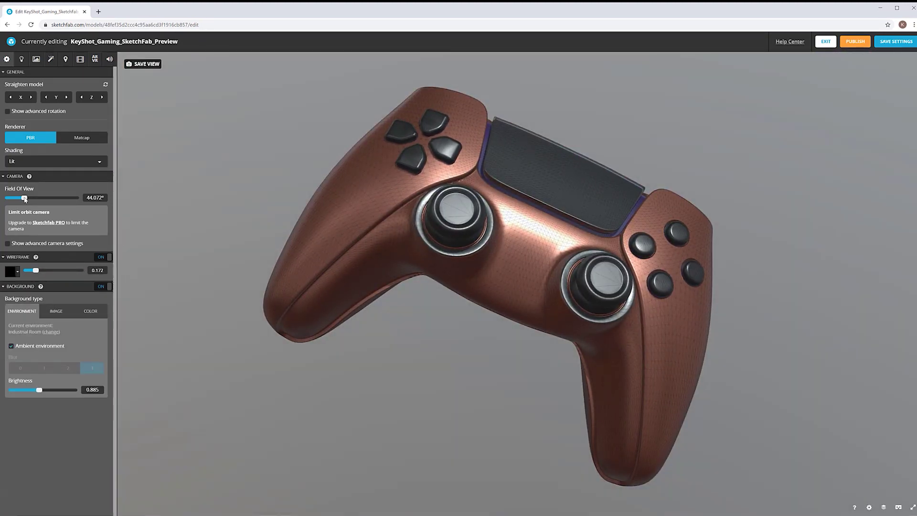
Enable clear coat with roughness 0 and anisotropy on material_2, then open post-processing filters.
{"action": "left_click", "coordinate": [36, 59]}
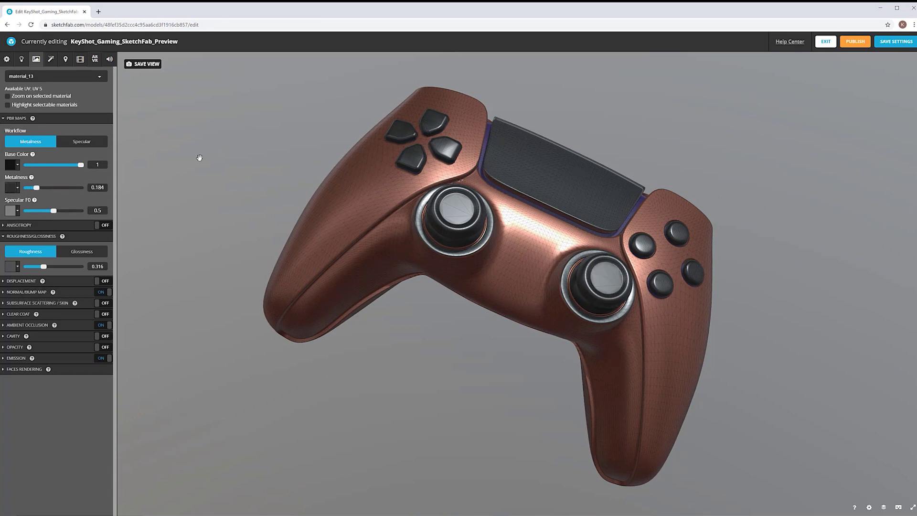
{"action": "left_click", "coordinate": [444, 338]}
{"action": "left_click", "coordinate": [103, 314]}
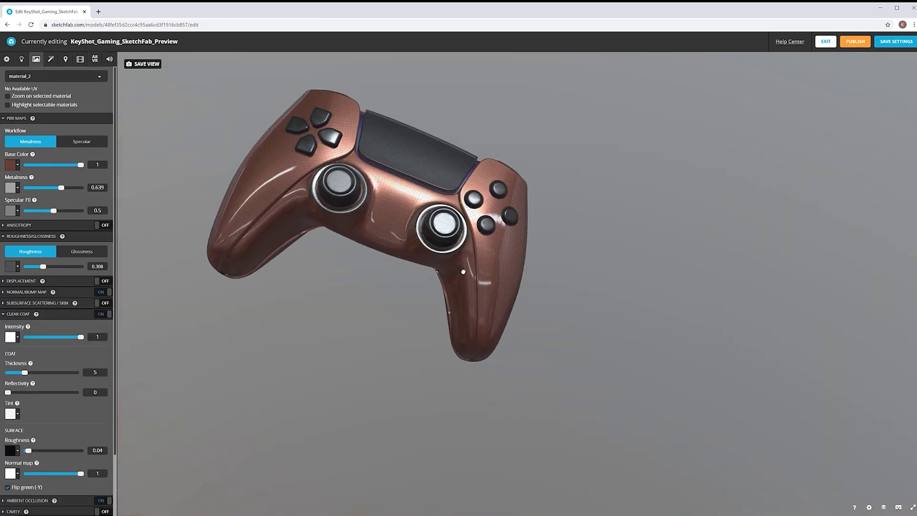
{"action": "left_click_drag", "start_coordinate": [28, 450], "coordinate": [23, 440]}
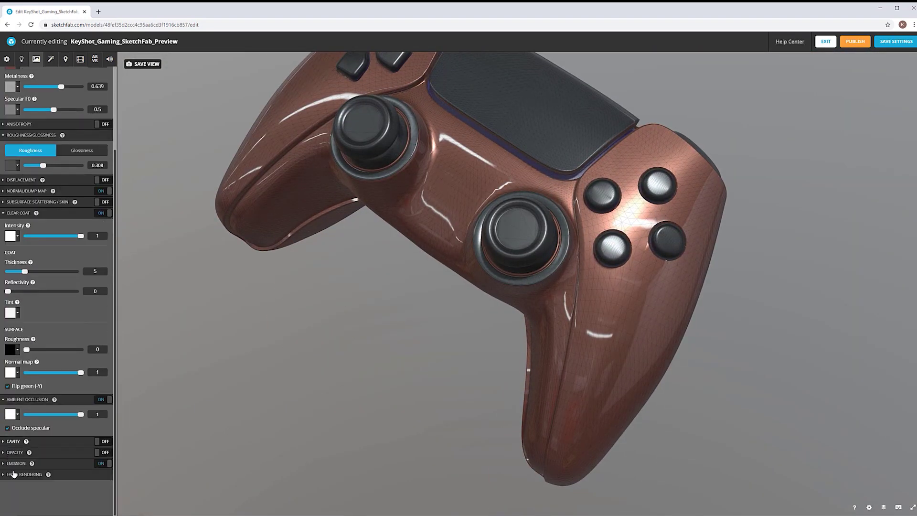
{"action": "left_click", "coordinate": [103, 224]}
{"action": "scroll", "coordinate": [517, 286], "scroll_direction": "down", "scroll_amount": 3}
{"action": "scroll", "coordinate": [518, 286], "scroll_direction": "up", "scroll_amount": 5}
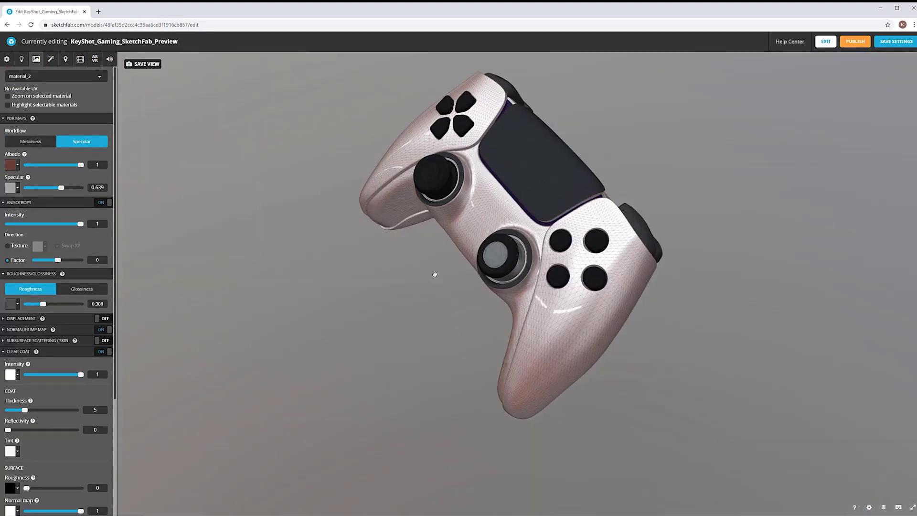
{"action": "left_click_drag", "start_coordinate": [434, 272], "coordinate": [526, 289]}
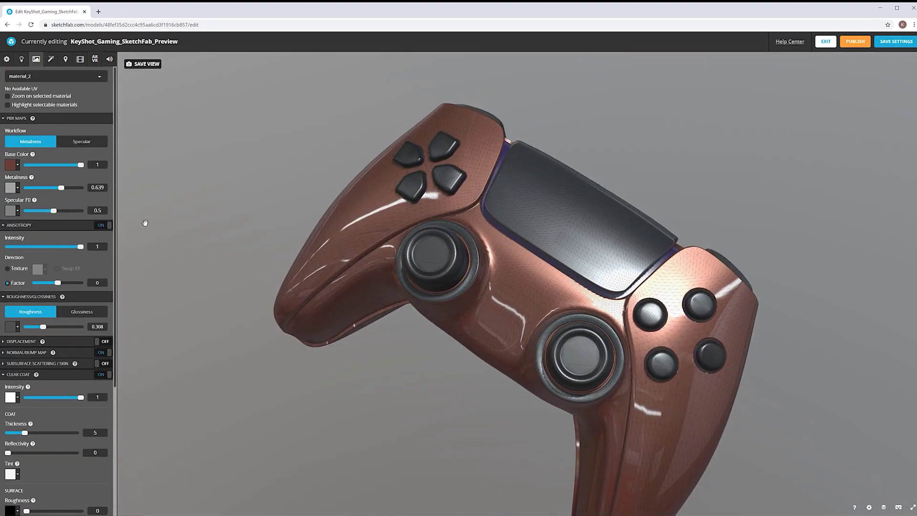
{"action": "left_click", "coordinate": [51, 59]}
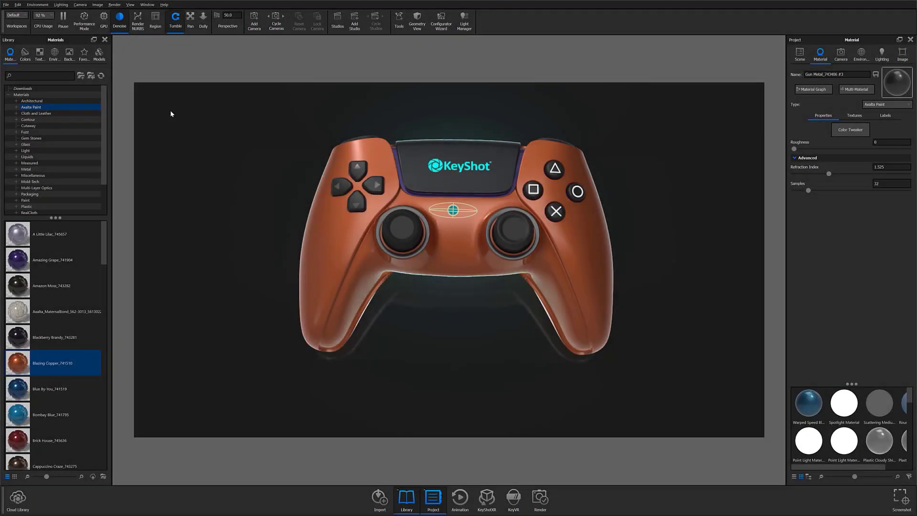
Choose GLB/GLTF export and save the copper controller's GLB file.
{"action": "left_click", "coordinate": [6, 5]}
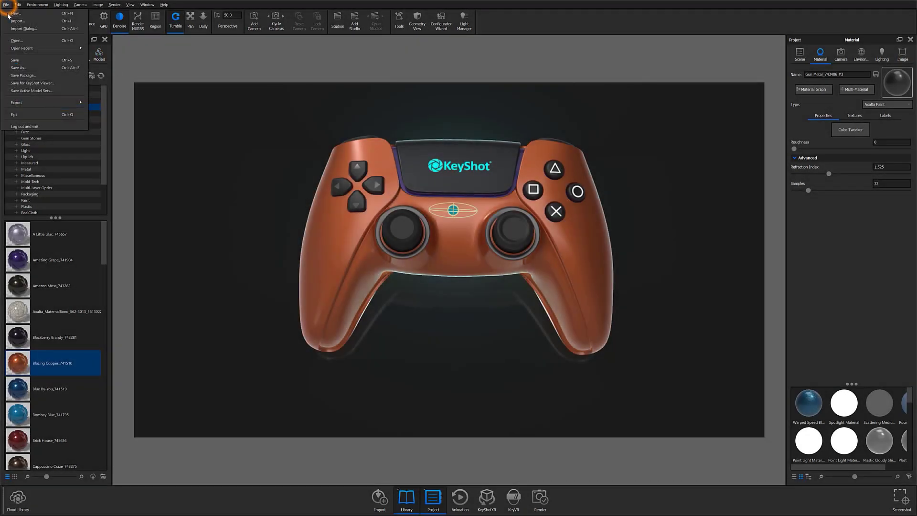
{"action": "left_click", "coordinate": [15, 102]}
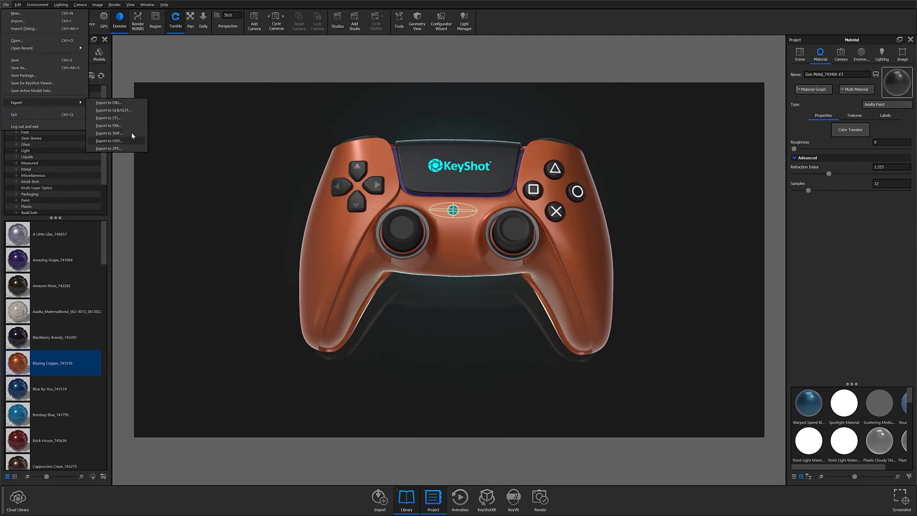
{"action": "left_click", "coordinate": [101, 113]}
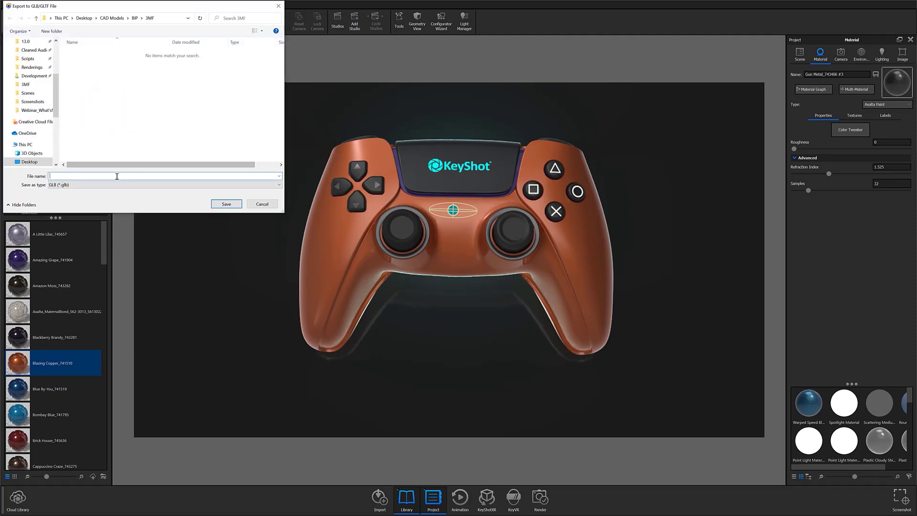
{"action": "left_click", "coordinate": [115, 176]}
{"action": "left_click", "coordinate": [222, 203]}
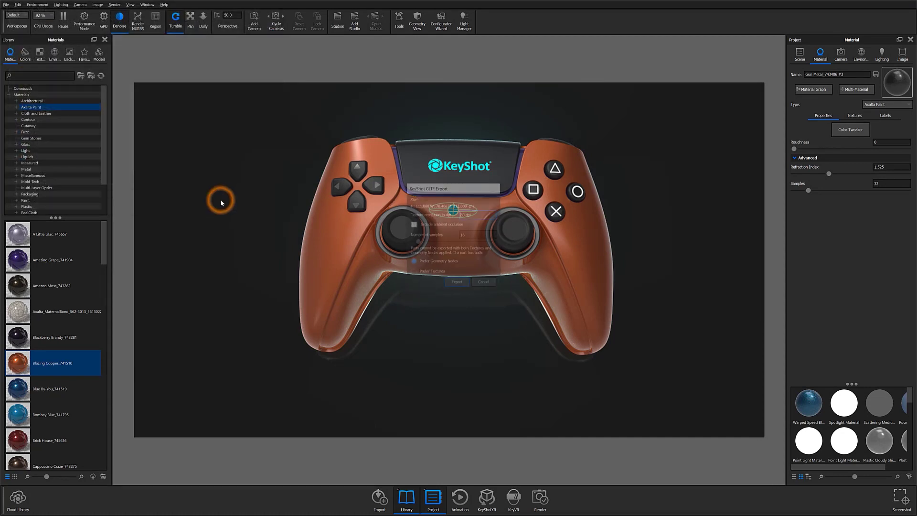
Include ambient occlusion, set 40 samples, prefer textures and export the GLB.
{"action": "left_click_drag", "start_coordinate": [444, 186], "coordinate": [449, 309]}
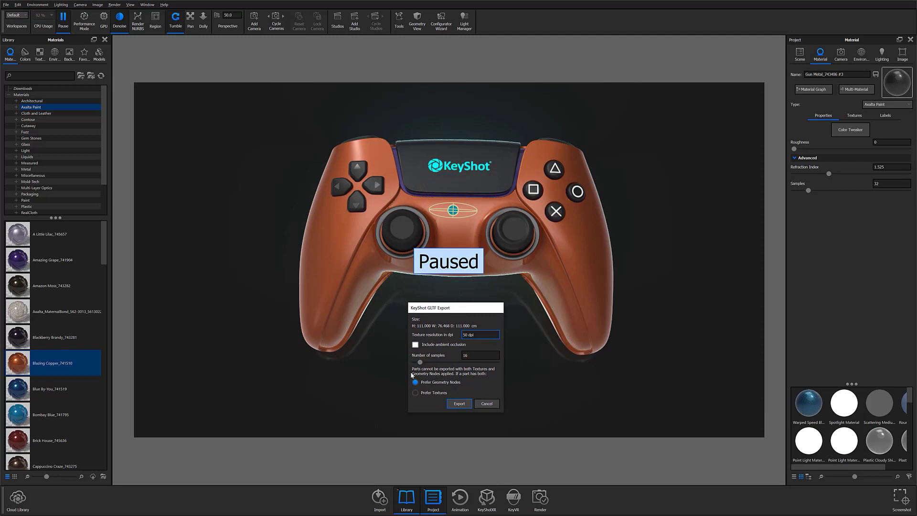
{"action": "left_click", "coordinate": [415, 344]}
{"action": "left_click_drag", "start_coordinate": [420, 362], "coordinate": [428, 362]}
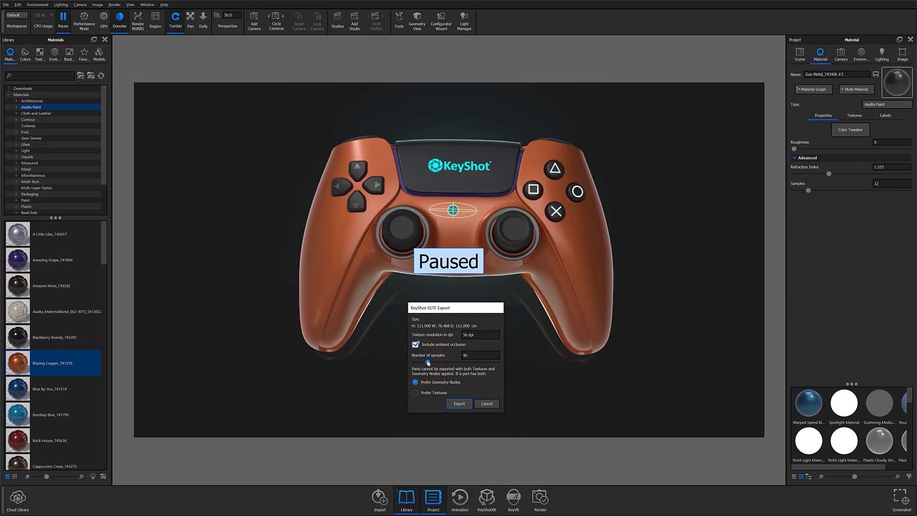
{"action": "left_click", "coordinate": [416, 392]}
{"action": "left_click", "coordinate": [457, 404]}
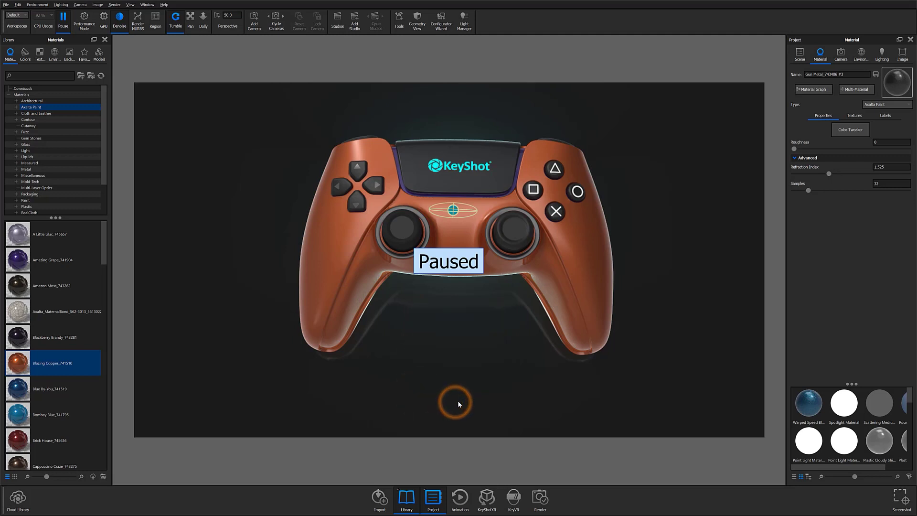